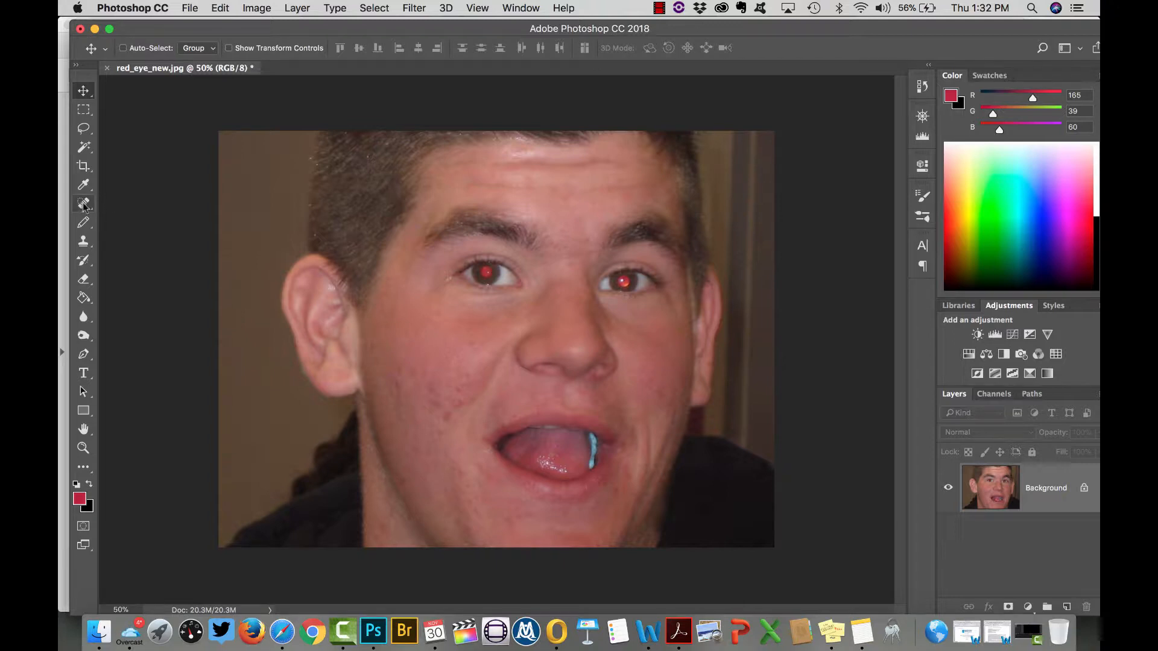
Step: Activate the Spot Healing Brush and set its brush size to 100 px to suit the cheek blemishes
left_click(84, 205)
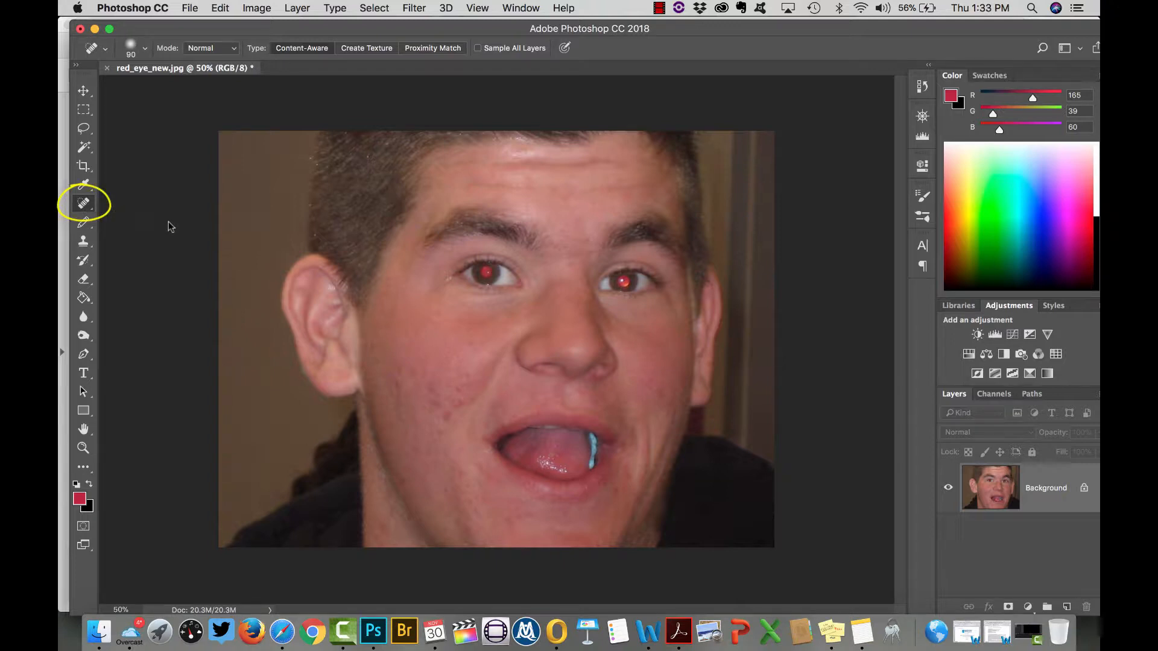
left_click(144, 50)
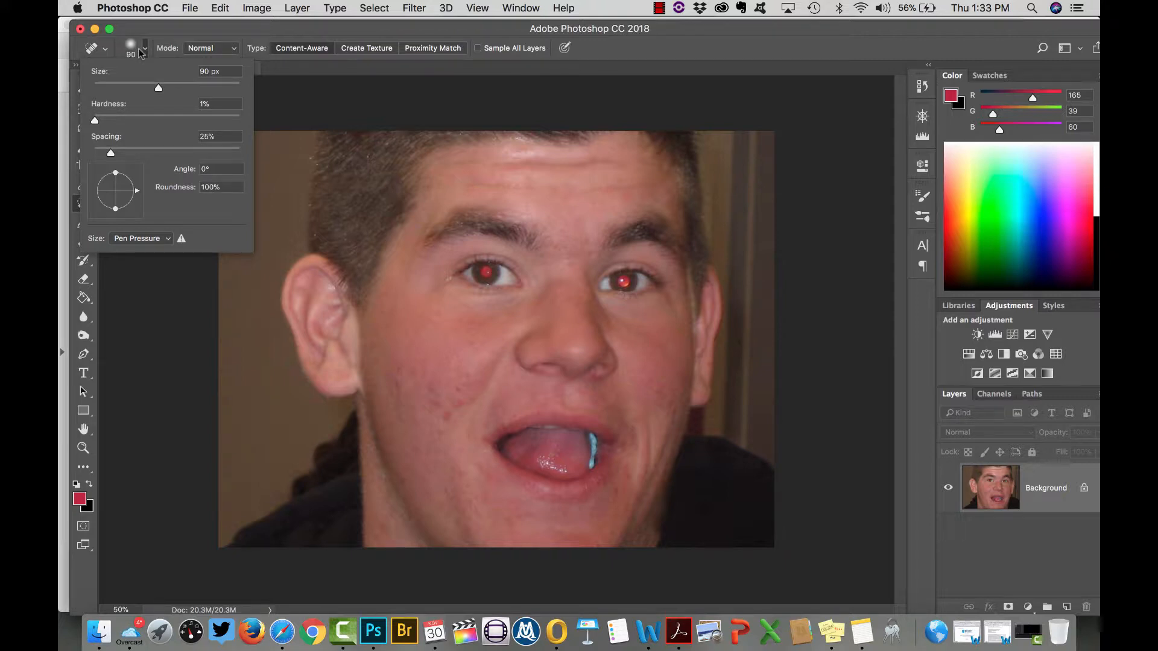
left_click(142, 50)
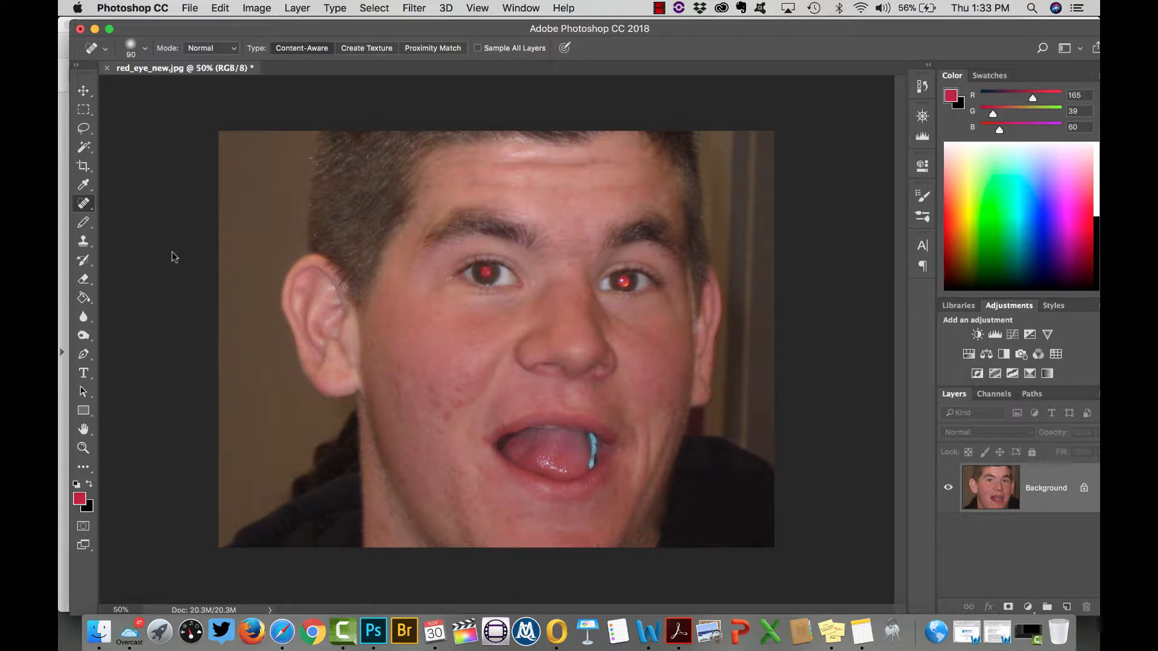
key("bracketright")
key("bracketright")
key("bracketright")
key("bracketright")
key("bracketleft")
key("bracketleft")
key("bracketleft")
key("bracketright")
key("bracketright")
Step: Heal the red blemishes across the cheek beside the ear with spot healing dabs and short strokes
left_click(445, 414)
left_click(449, 408)
left_click(453, 406)
left_click(457, 388)
left_click_drag(458, 390, 444, 432)
left_click(440, 387)
left_click_drag(439, 386, 434, 418)
left_click(412, 369)
mouse_move(412, 369)
left_mouse_down()
mouse_move(397, 379)
mouse_move(422, 390)
left_mouse_up()
left_click(397, 385)
left_click(469, 362)
Step: Remove the red eye effect from both eyes with the Red Eye Tool
left_click(87, 204)
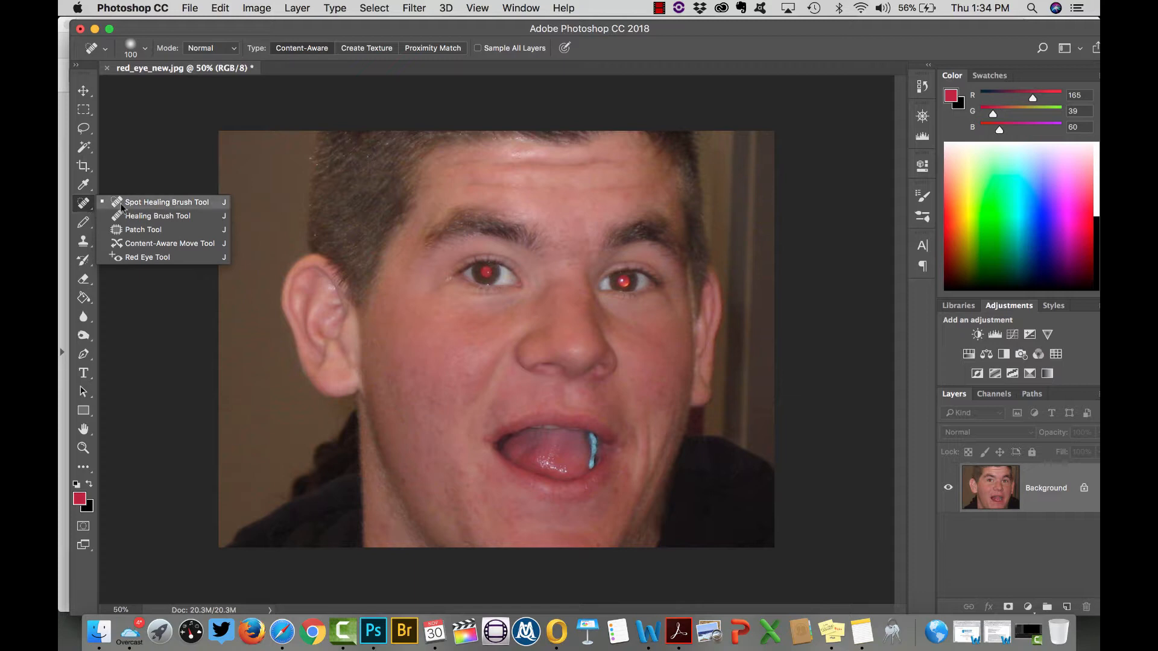
left_click(148, 258)
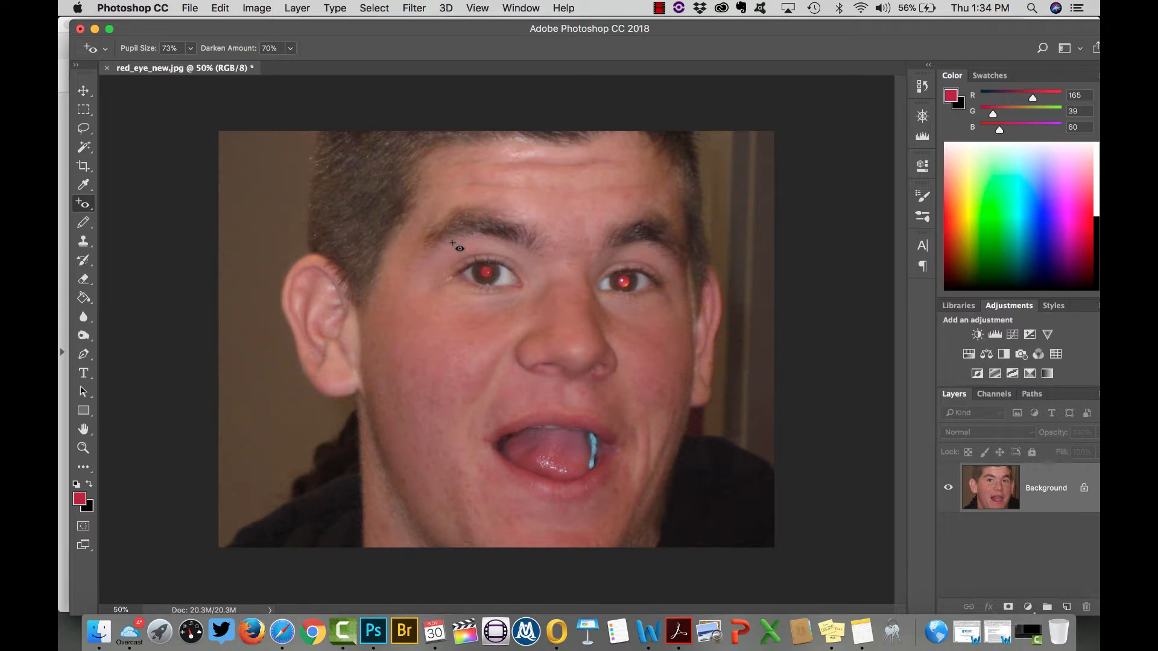
left_click_drag(454, 244, 527, 301)
left_click_drag(591, 256, 663, 309)
Step: Return to the Spot Healing Brush at 100% magnification and reduce its brush size for small facial blemishes
left_click(84, 448)
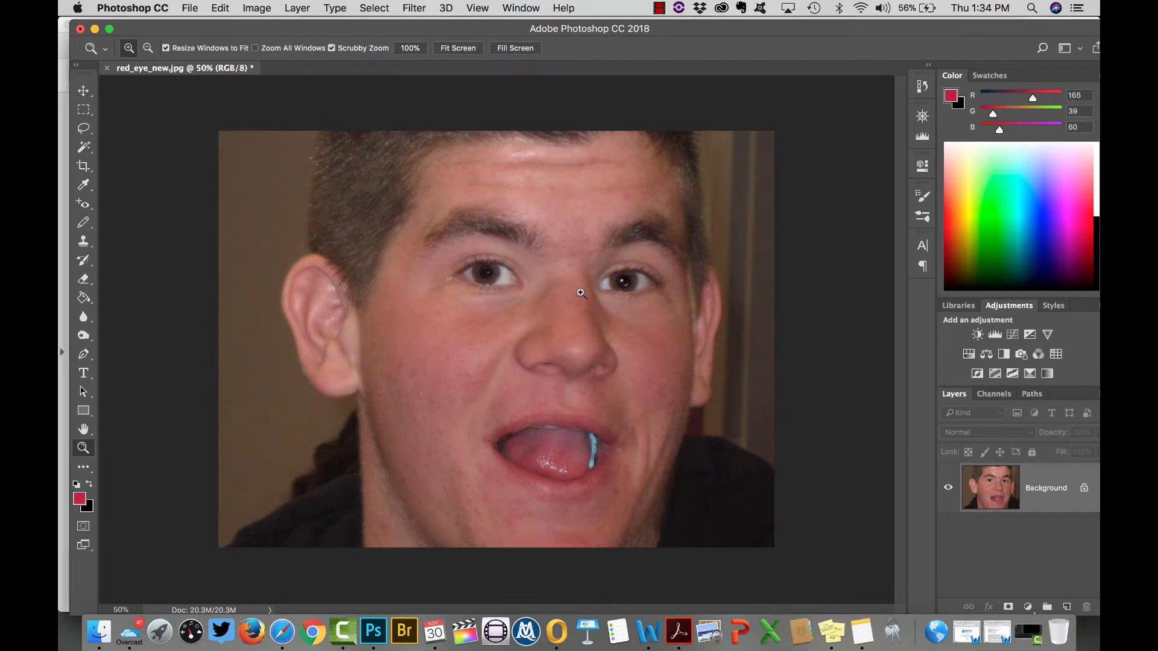
left_click(581, 293)
left_click(569, 305)
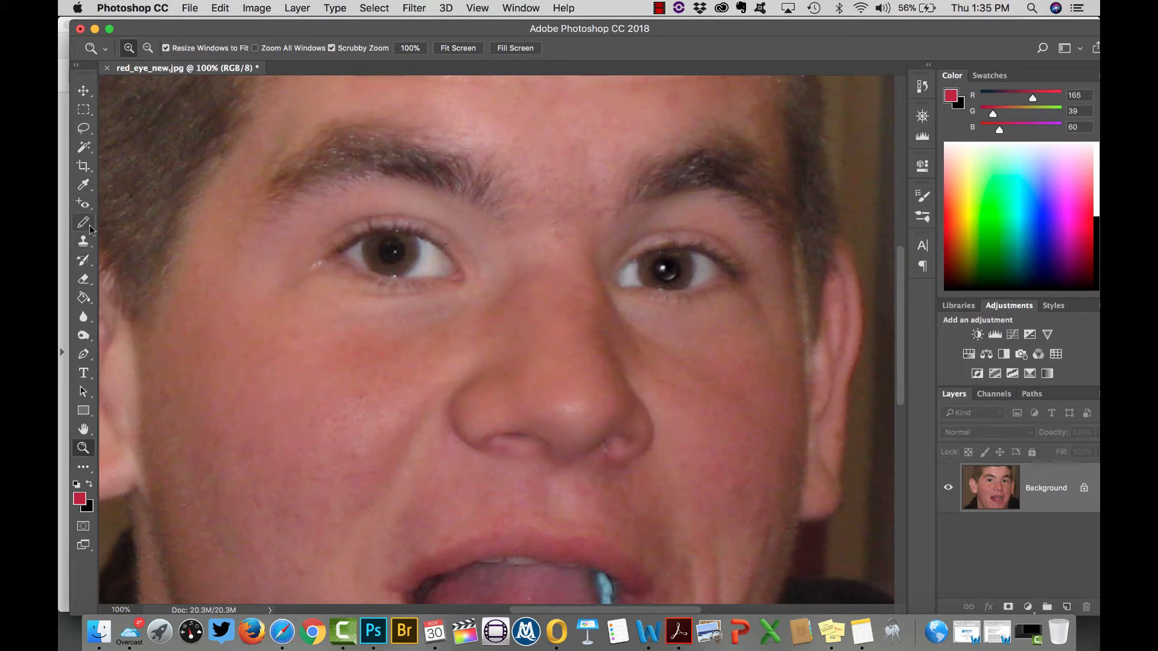
left_click(87, 206)
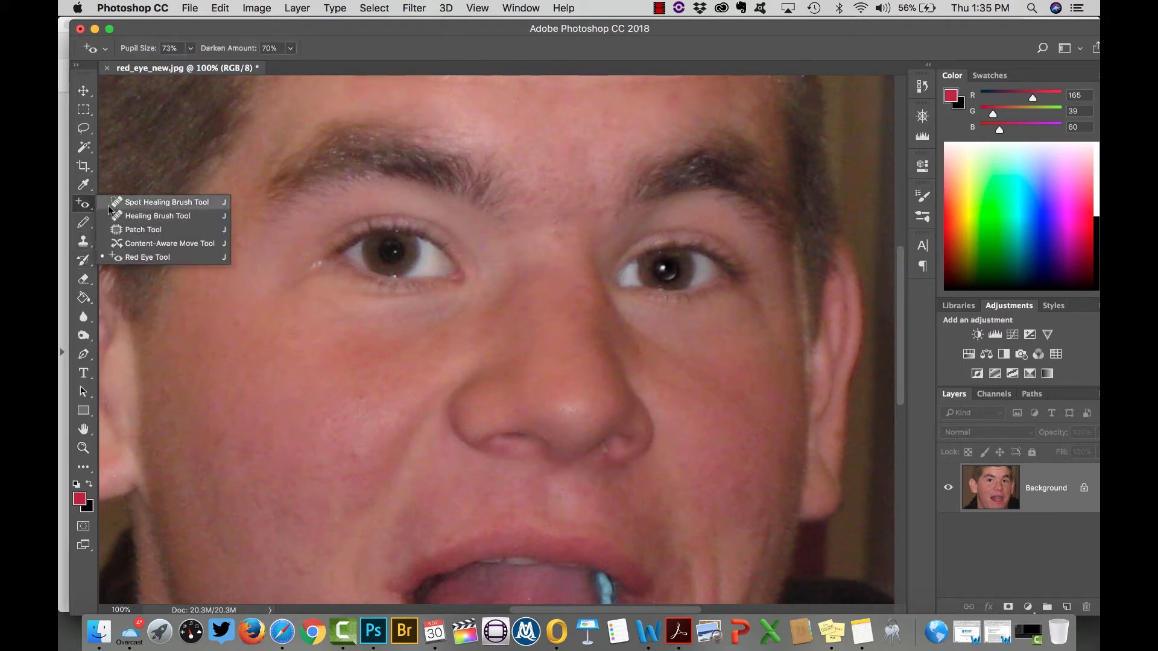
left_click(157, 202)
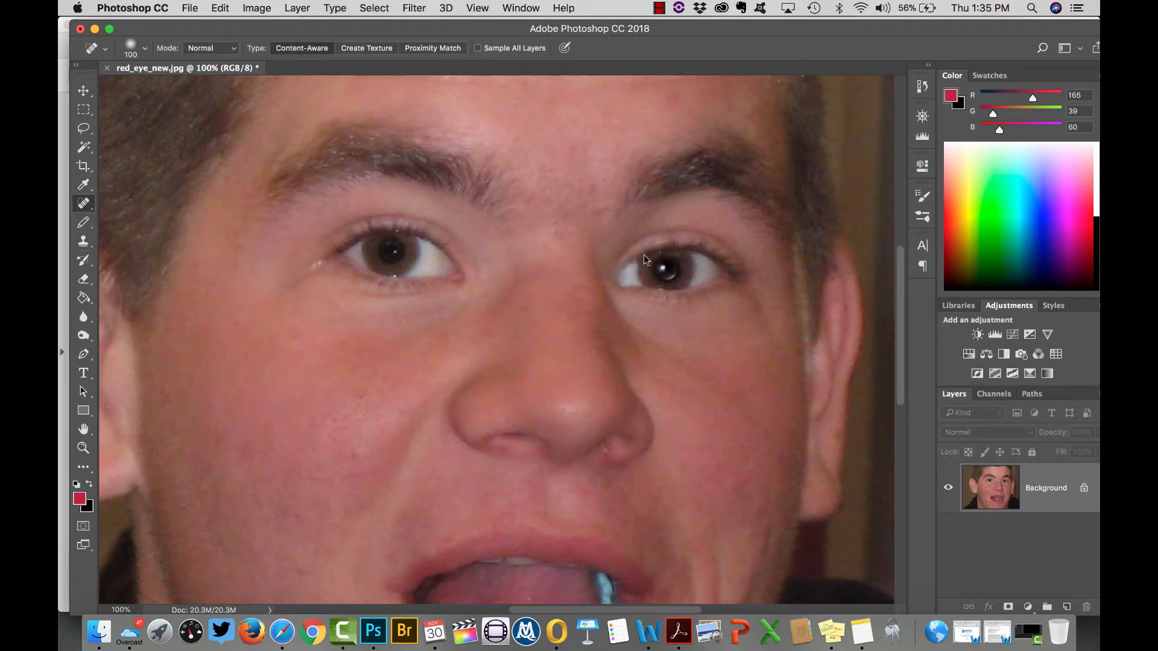
key("bracketleft")
key("bracketleft")
key("bracketleft")
key("bracketleft")
Step: Zoom back out to 50% to examine the retouching on the whole portrait
key("z")
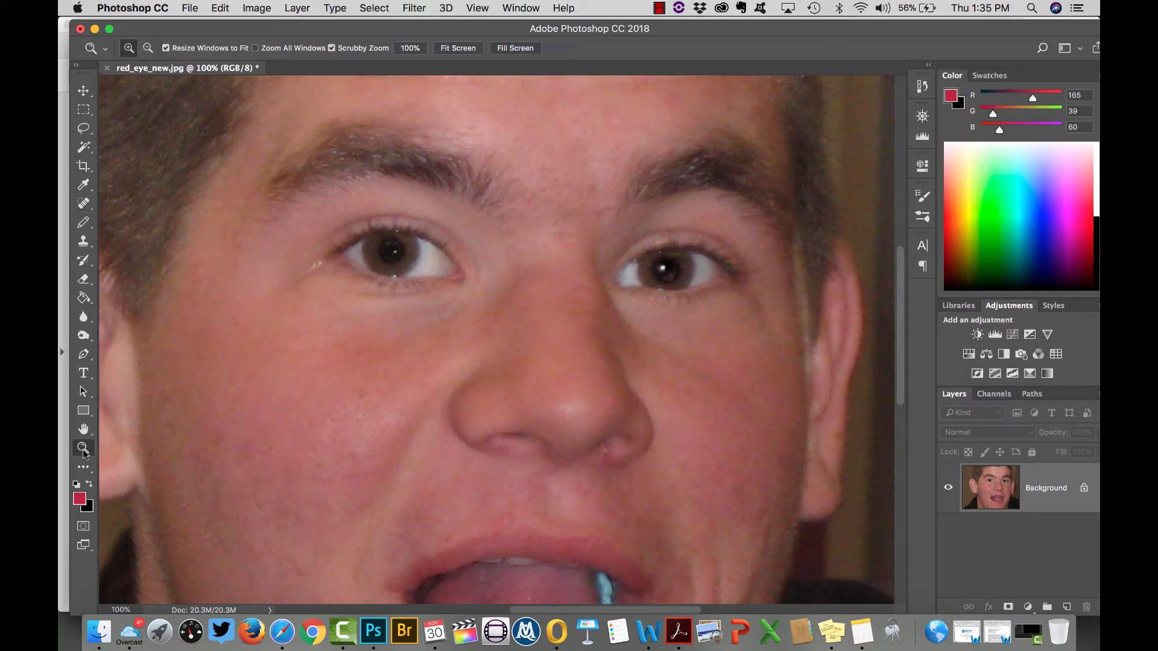
key("alt")
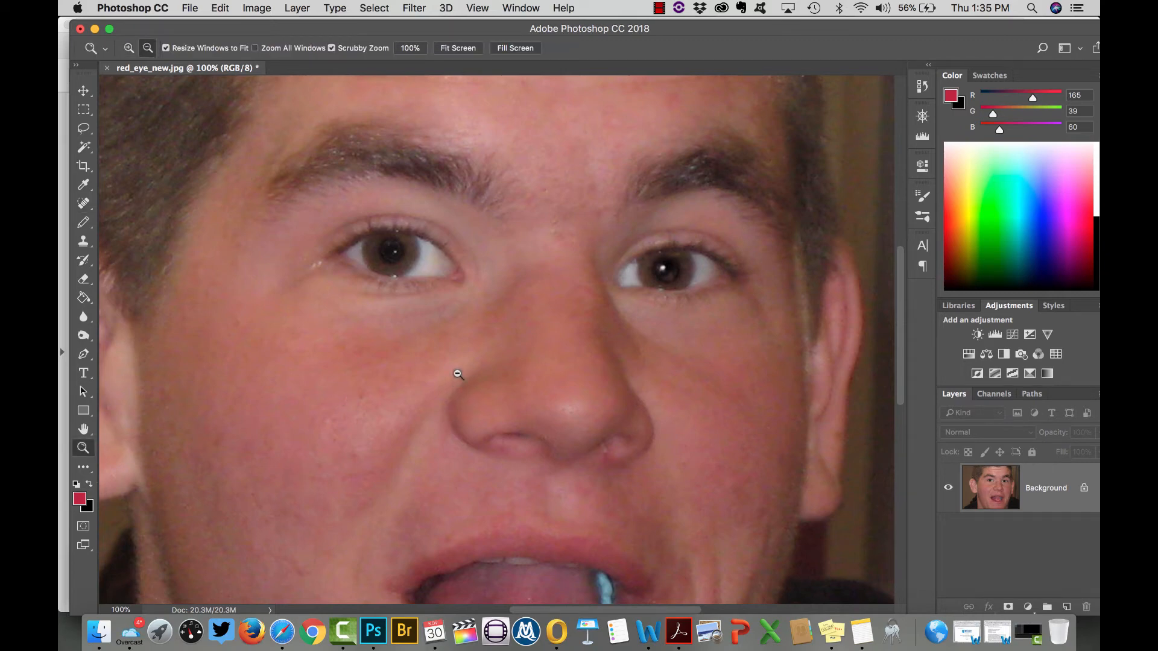
left_click(458, 375, "alt")
left_click(457, 374, "alt")
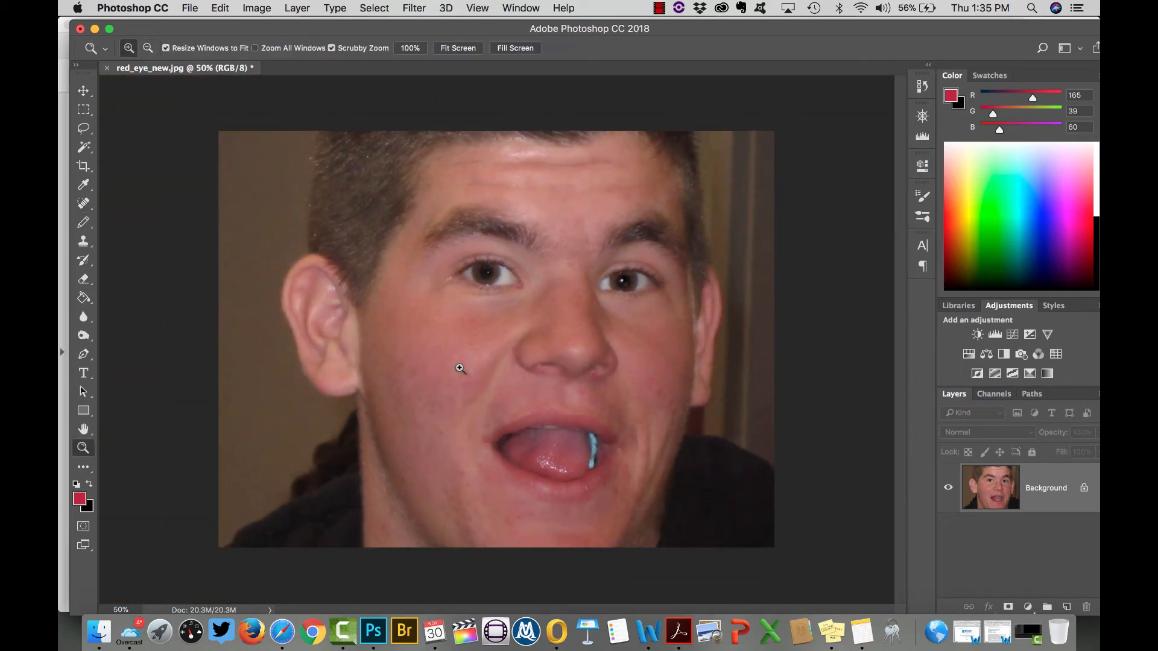